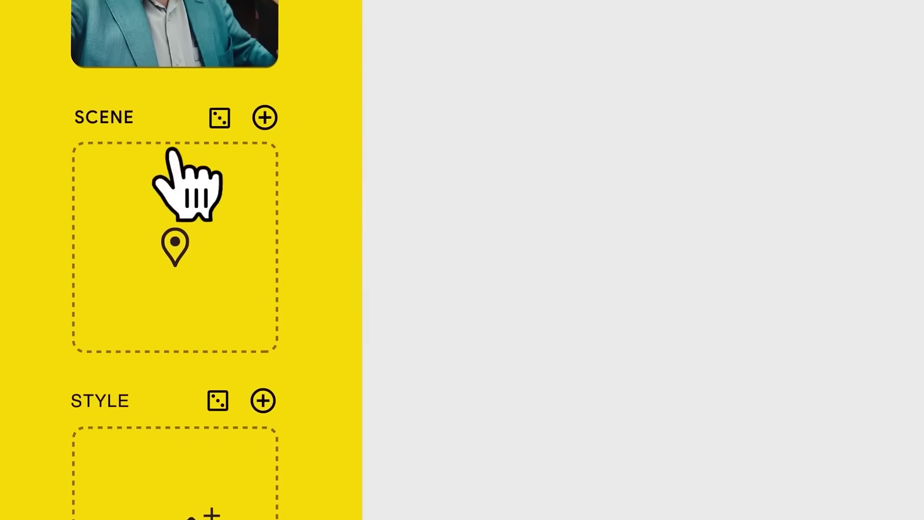
Step: Fill the scene and style slots with random images
left_click(219, 107)
left_click(206, 244)
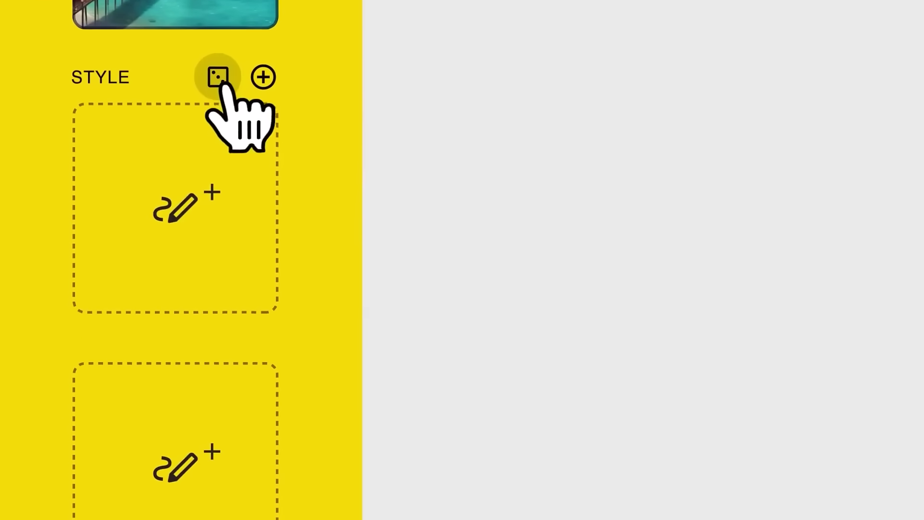
left_click(219, 77)
left_click(223, 279)
left_click(207, 285)
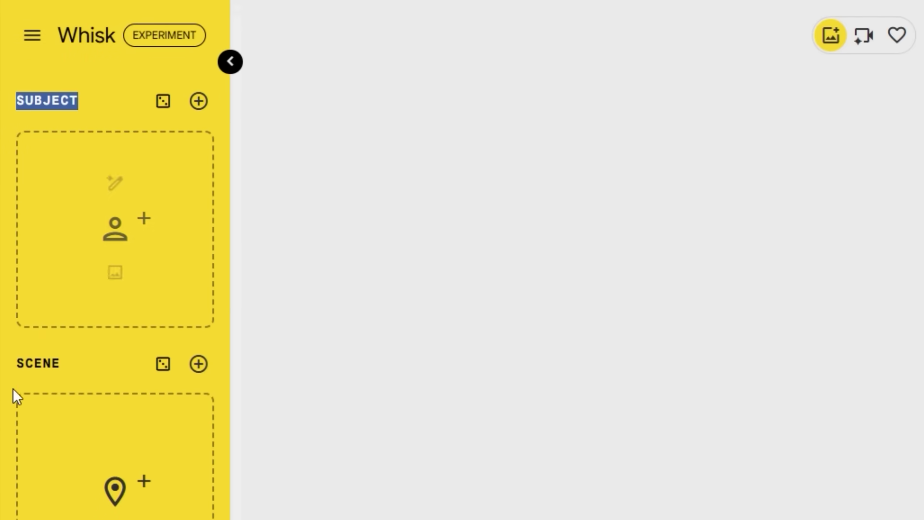
Step: Upload the businessman photo as the subject image
double_click(16, 365)
left_click_drag(14, 305, 96, 311)
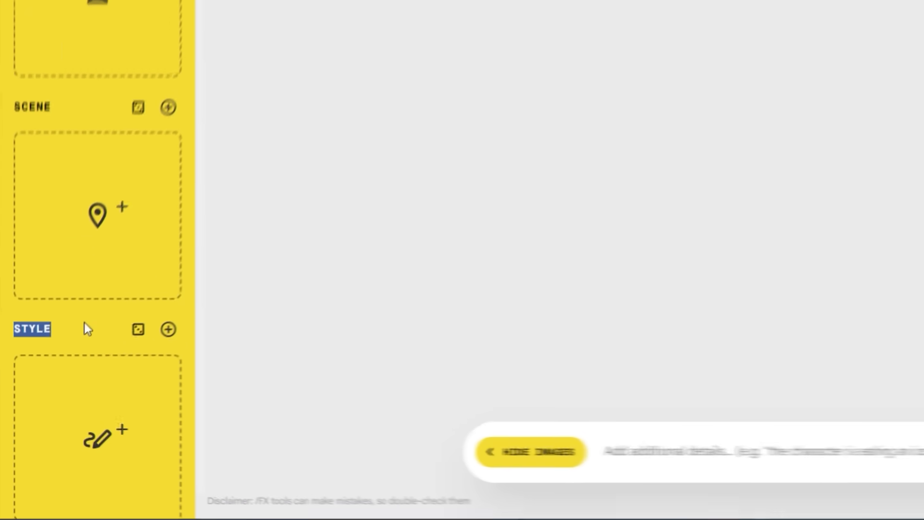
left_click(80, 161)
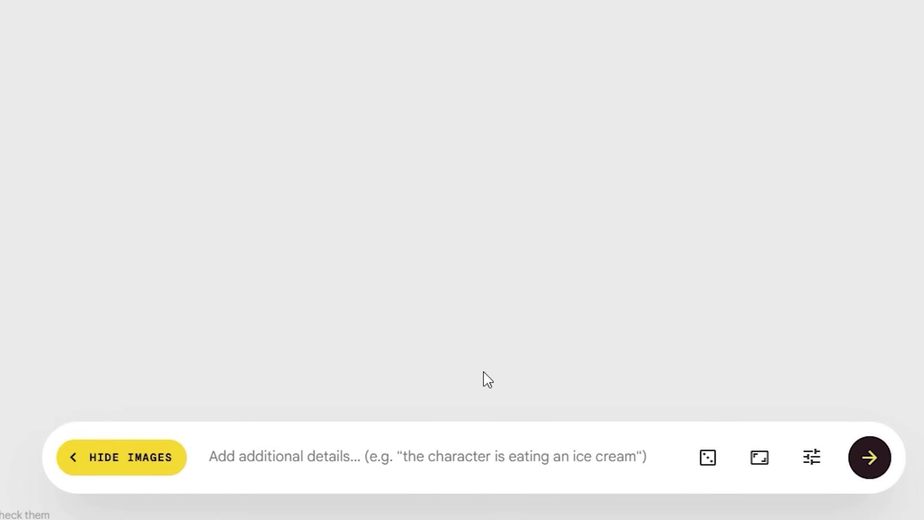
Step: Generate images of the man pointing at his car, then refine one with 'Make the man wear a leather jacket'
type("The man pointing at his car in front of his house.")
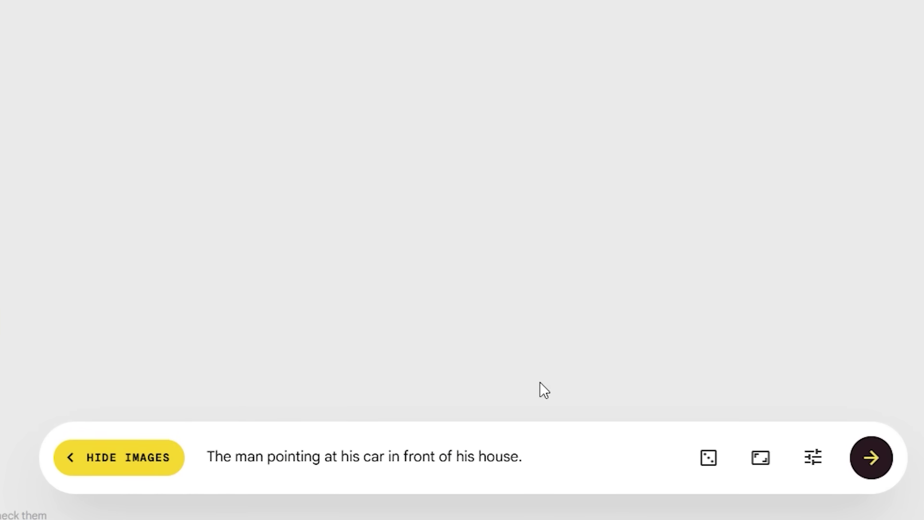
left_click(877, 468)
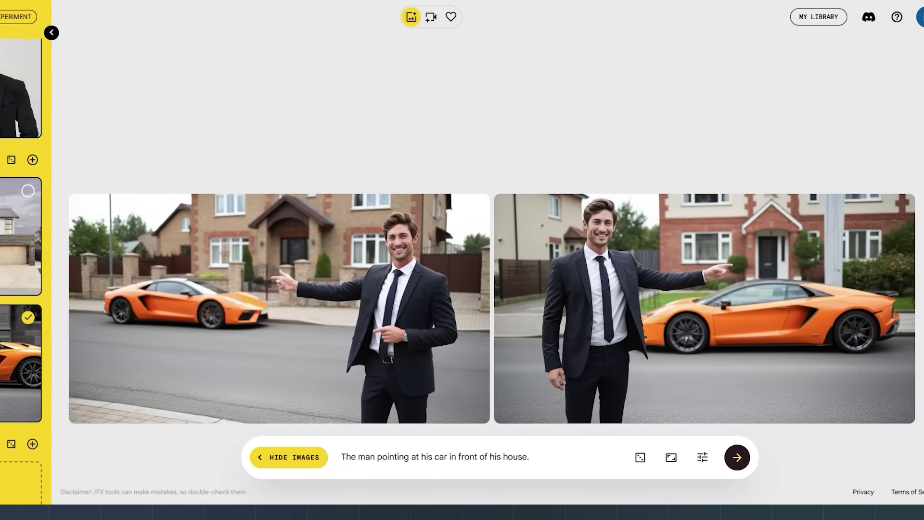
mouse_move(589, 338)
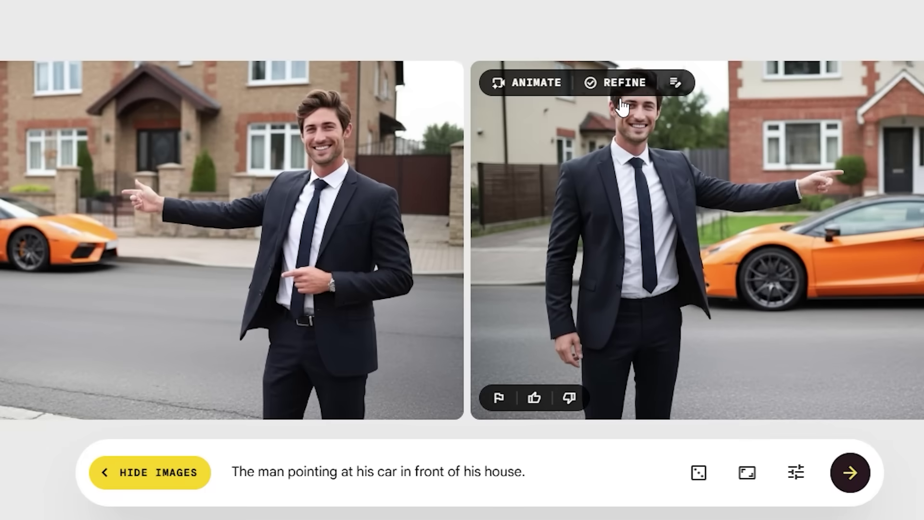
left_click(624, 83)
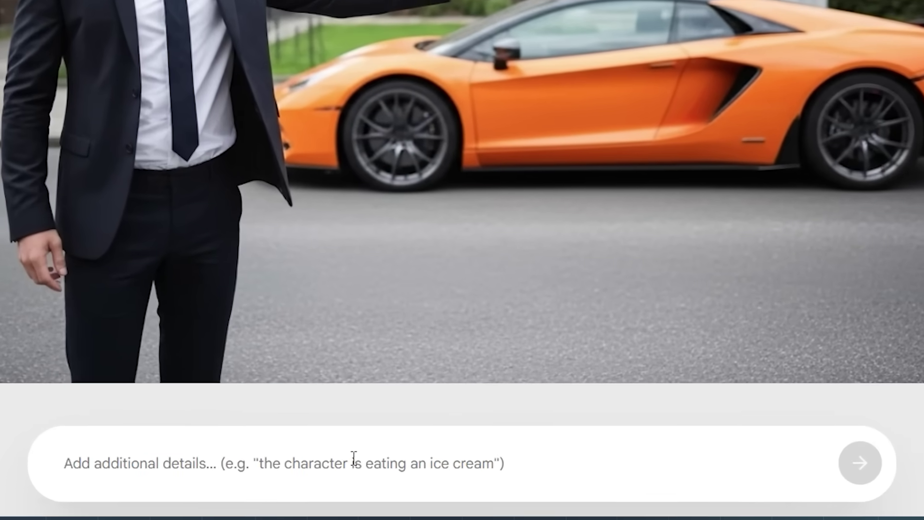
type("Make the man wear a leather jacket")
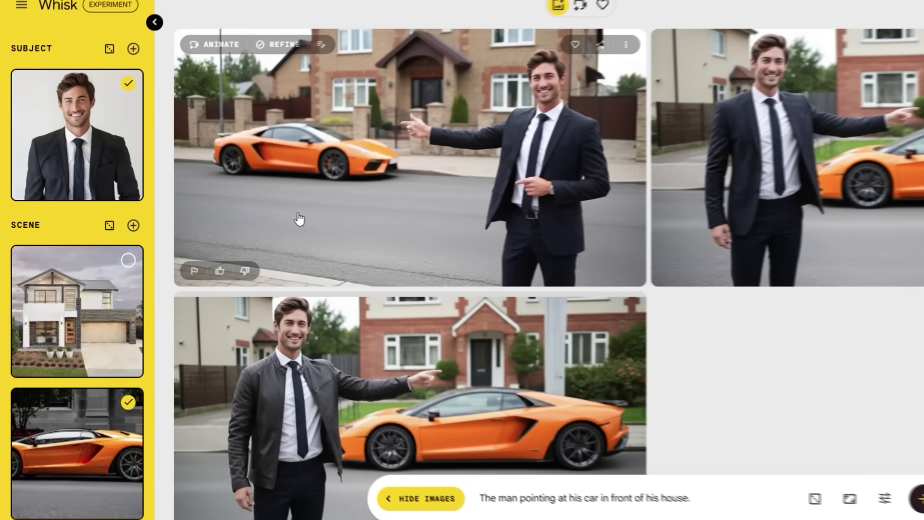
mouse_move(70, 179)
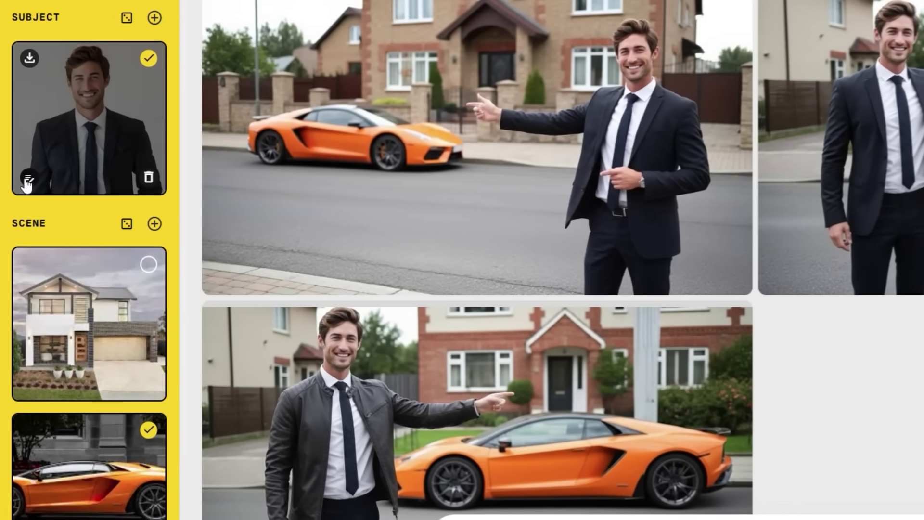
Step: Open the subject image's description and select its entire text
left_click(29, 181)
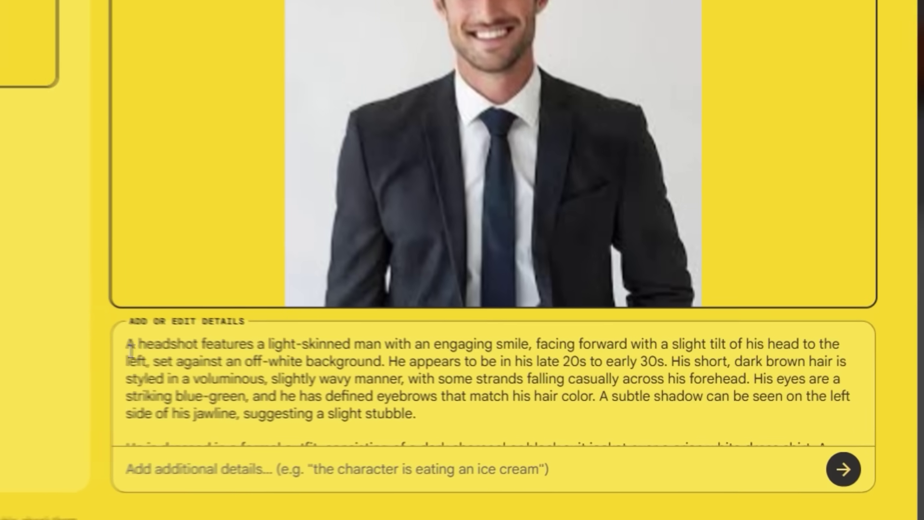
left_click_drag(306, 371, 379, 399)
left_click_drag(166, 377, 597, 458)
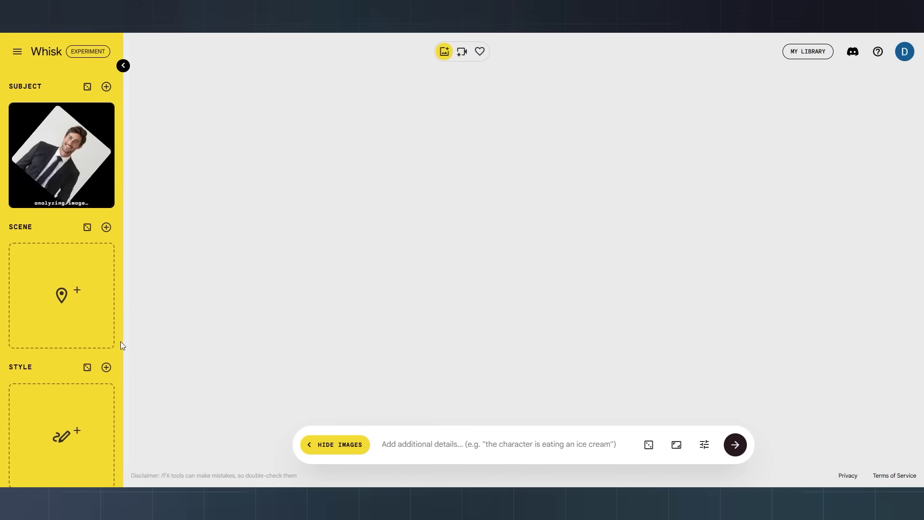
Step: Create a Ghibli-style image from a prompt to show the man in a cozy attic library
left_click(67, 397)
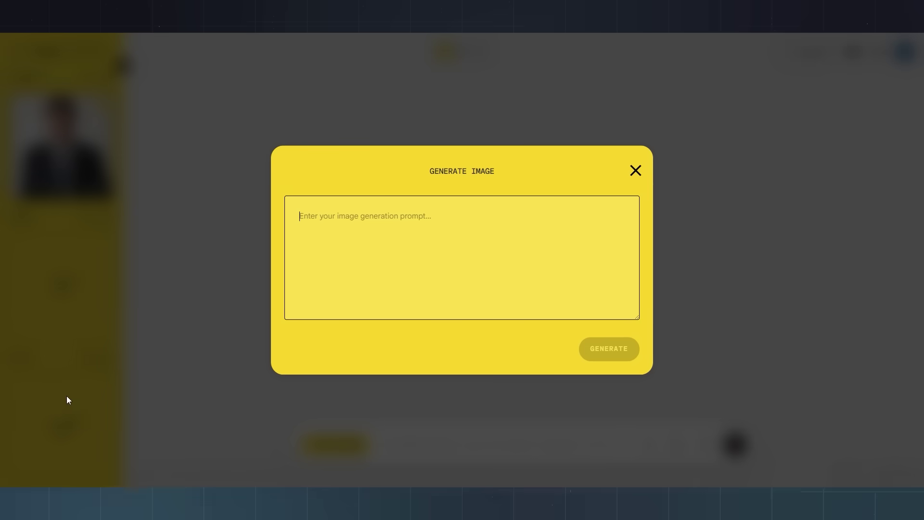
left_click(755, 436)
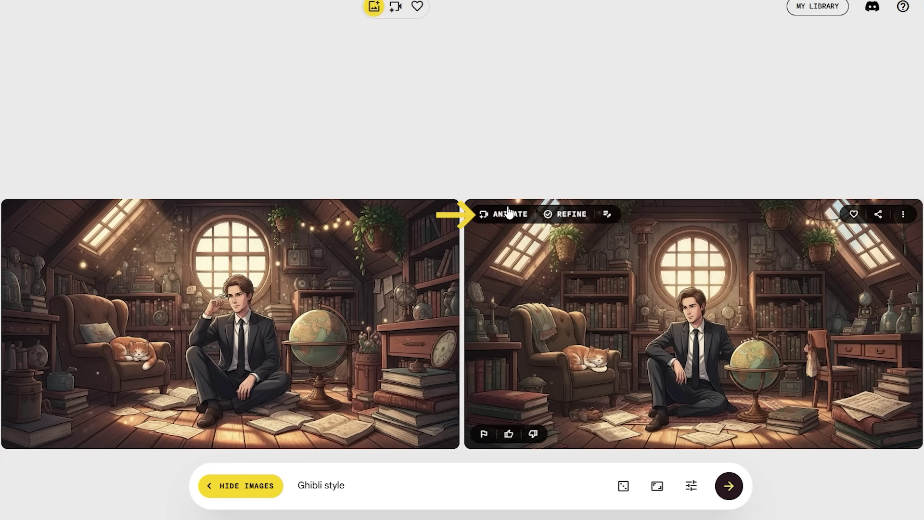
Step: Animate the right Ghibli image with 'Make this man smile and cry at the same time.' and play it full screen
left_click(511, 214)
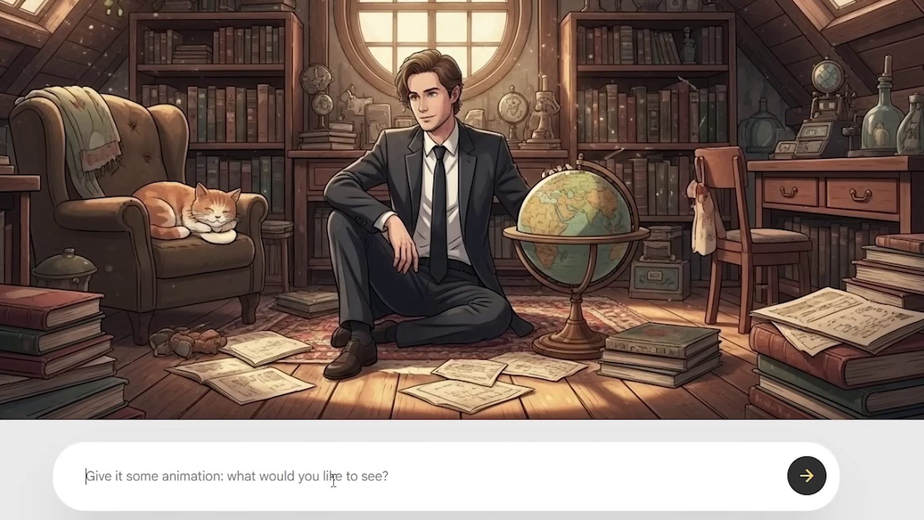
type("Make this man smile and cry at the same time.")
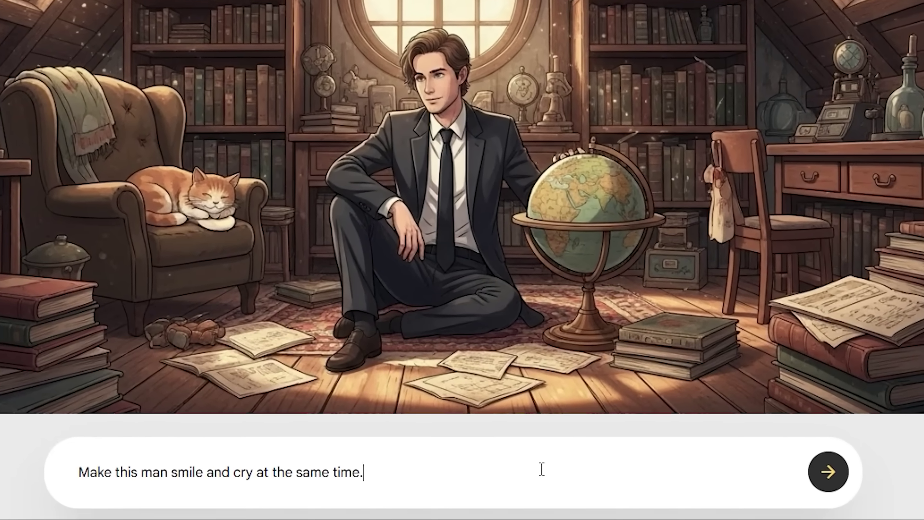
left_click(830, 481)
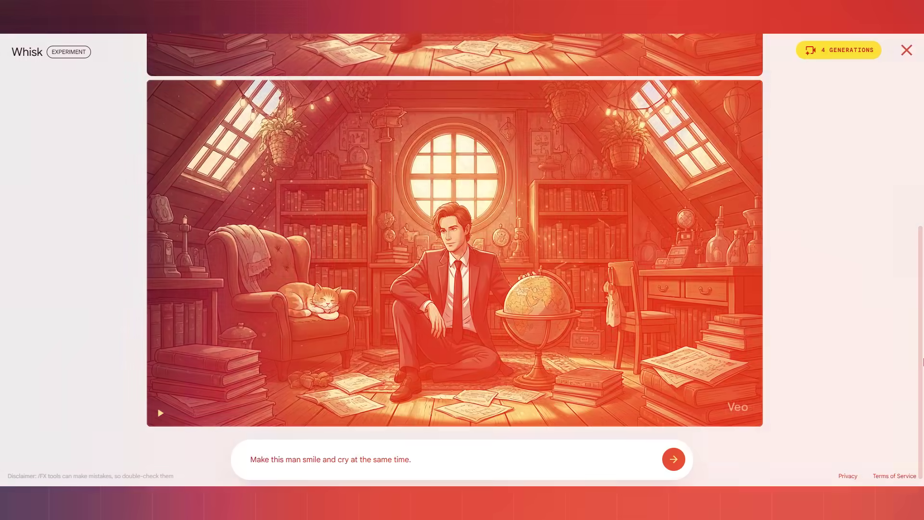
left_click(741, 414)
left_click(24, 492)
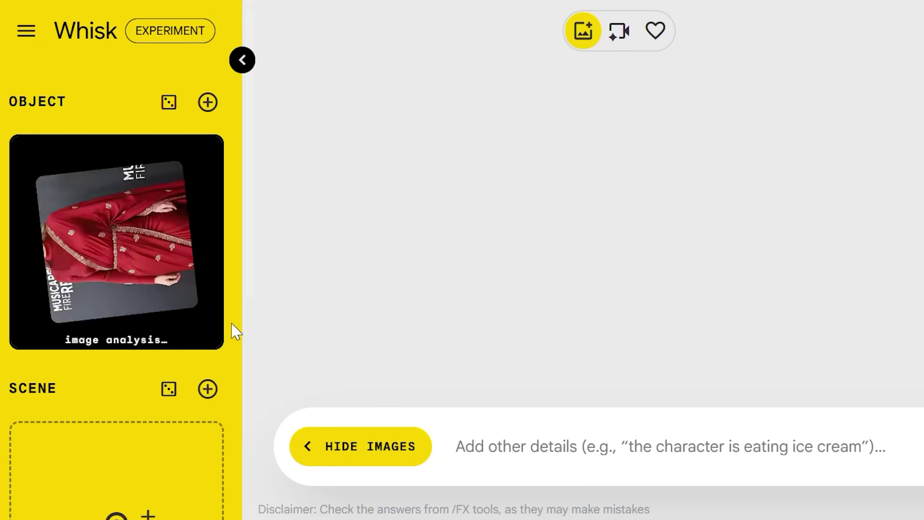
Step: Paste the birthday cake-cutting description into the prompt to generate from the saree object and party scene
scroll(235, 330, "down", 8)
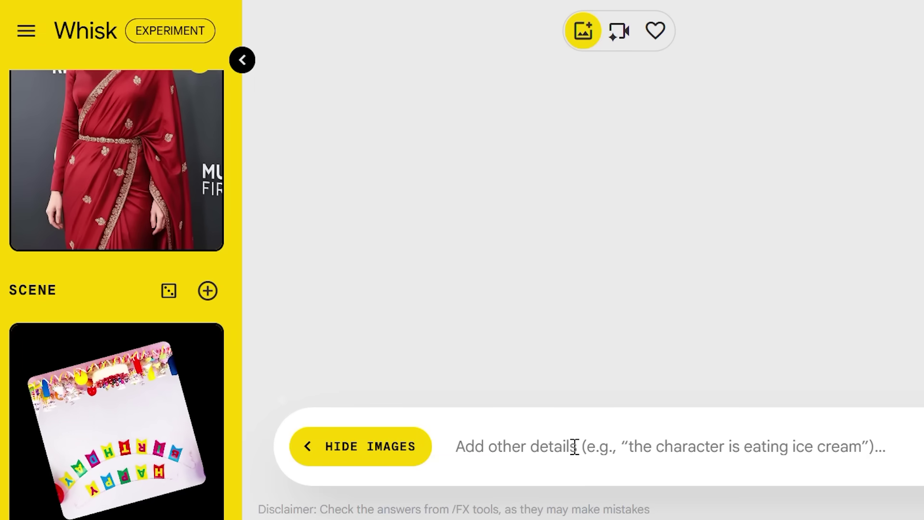
left_click(521, 442)
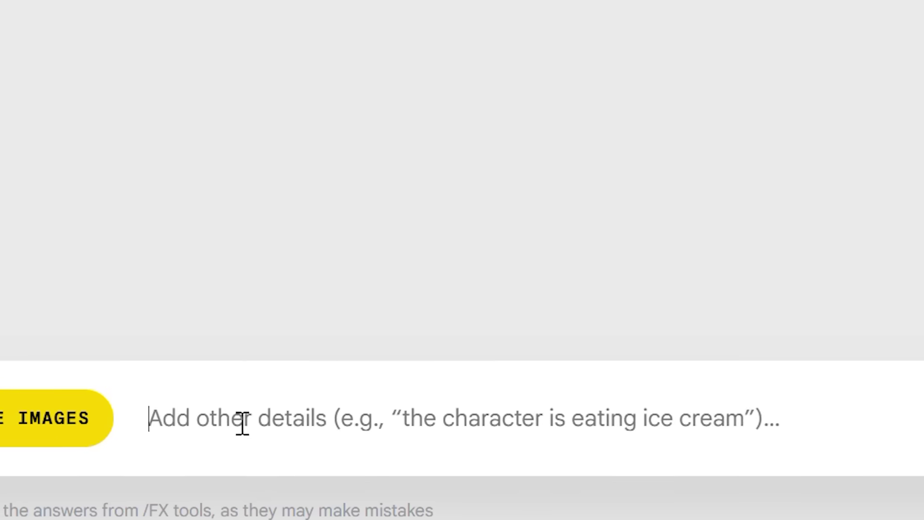
type("A cheerful girl wishes everyone a happy birthday as she cuts a shimmering cake, rainbow candles above, confetti bursting in the air.")
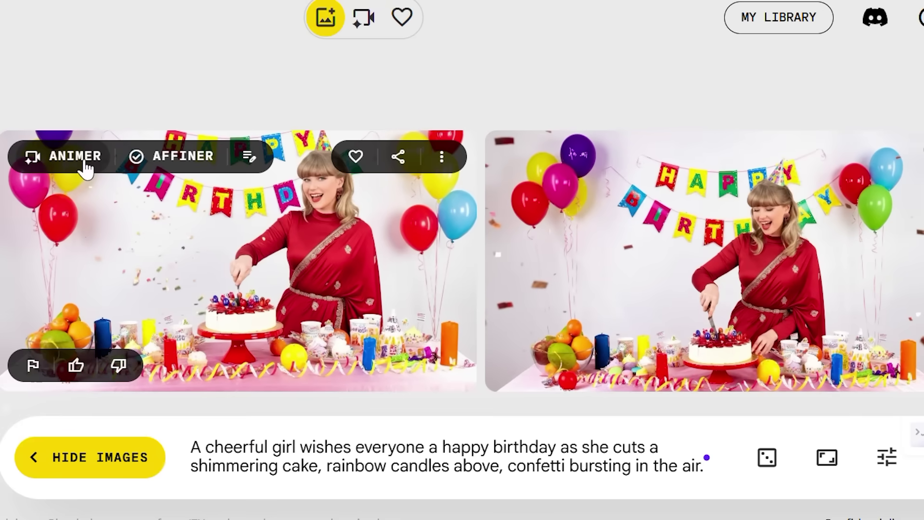
Step: Animate the first birthday image into a video of her cutting the cake and dancing
left_click(85, 164)
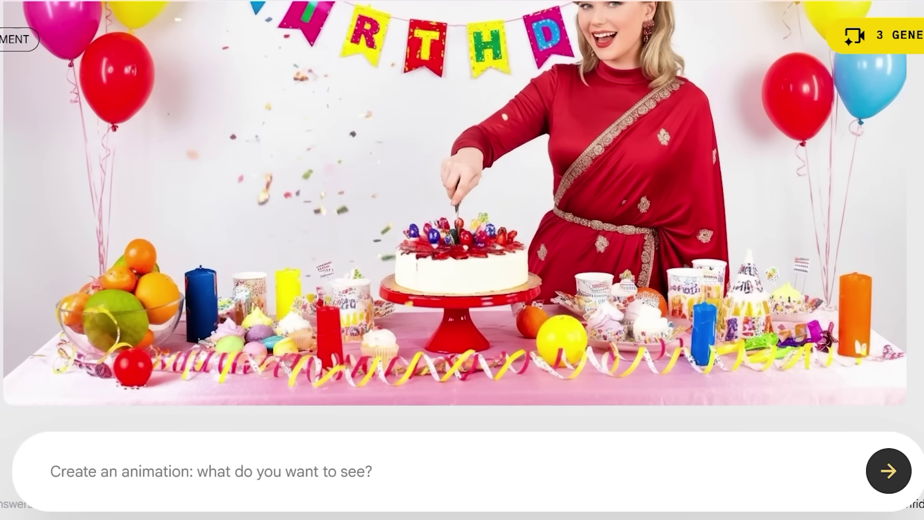
left_click(889, 471)
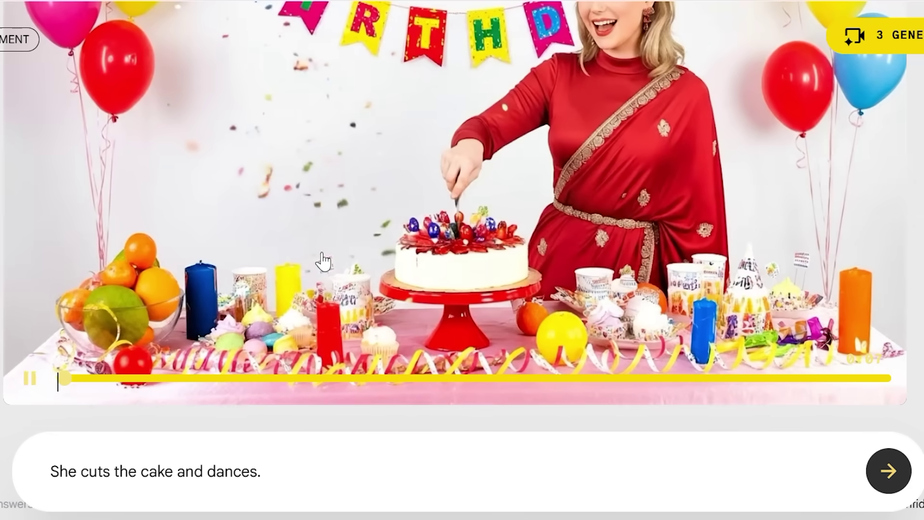
scroll(641, 346, "down", 5)
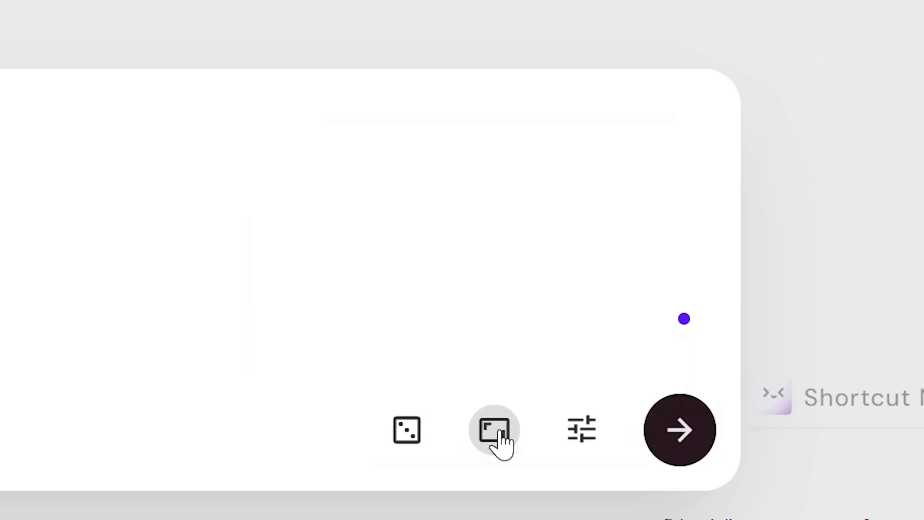
Step: Review the Square, Portrait and Landscape aspect ratios and the seed in generation settings
left_click(499, 432)
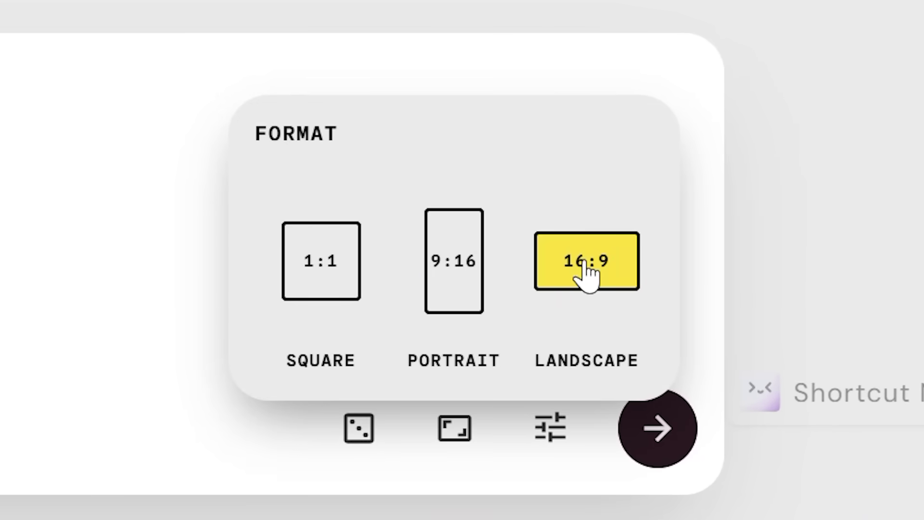
left_click(550, 427)
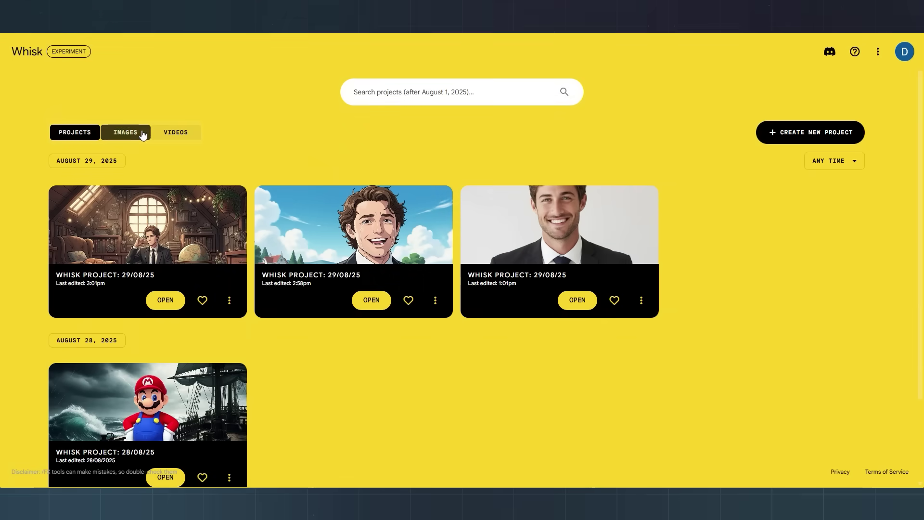
Step: Browse the library's images and videos, return home, re-enter the tool and view template presets
left_click(147, 133)
left_click(174, 132)
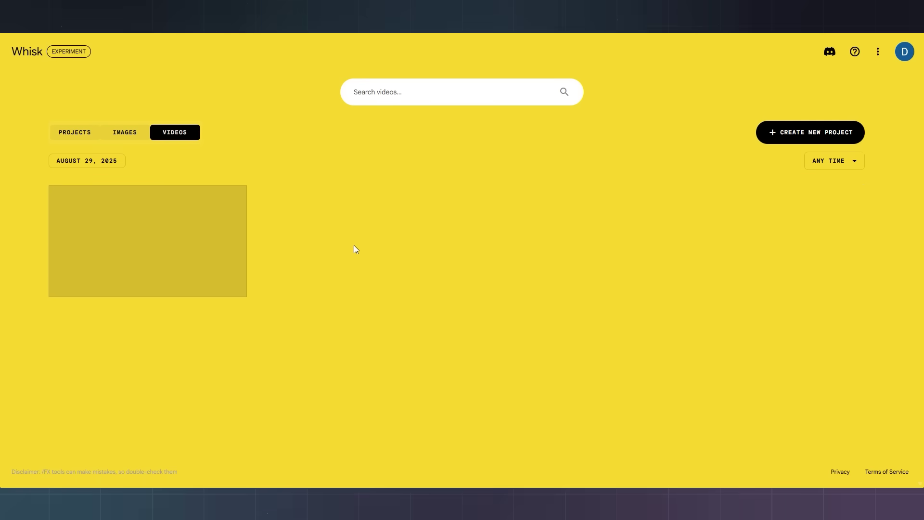
left_click(32, 54)
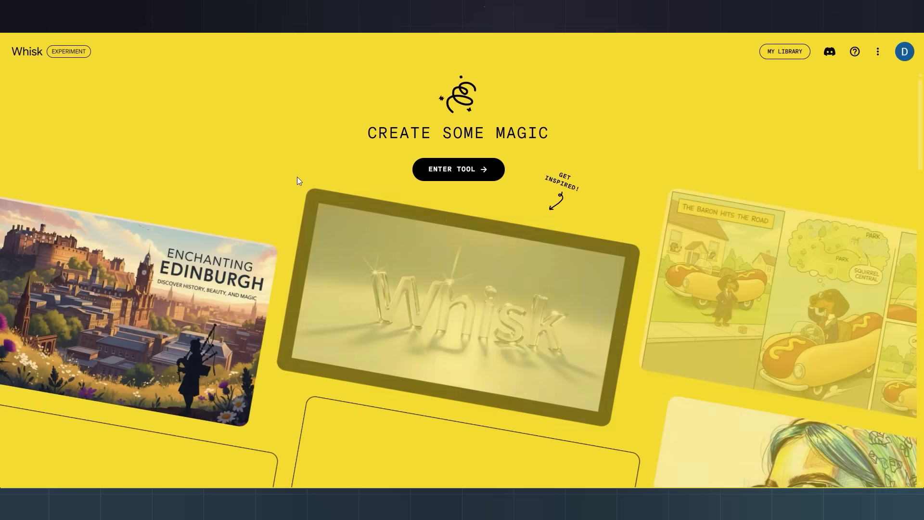
left_click(460, 169)
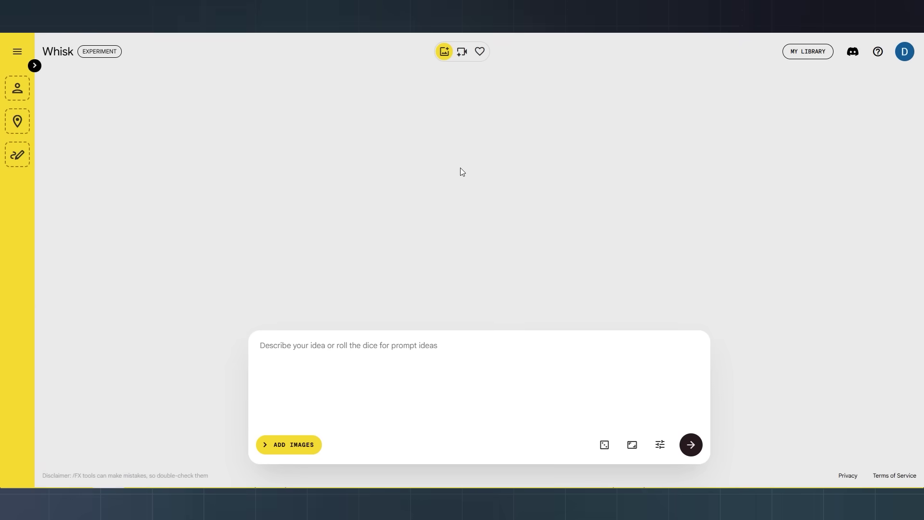
left_click(21, 58)
left_click(77, 104)
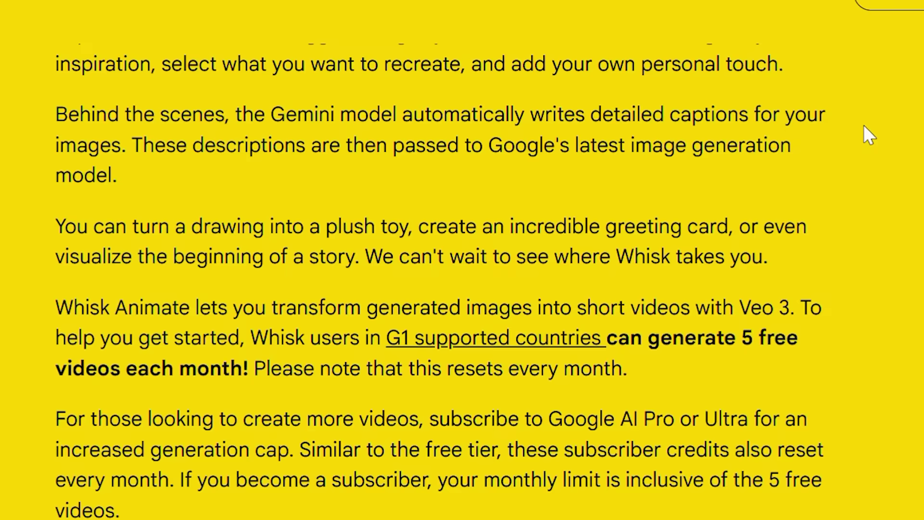
Step: Highlight the FAQ text on 5 free monthly videos and higher caps for AI Pro or Ultra subscribers
scroll(665, 251, "down", 2)
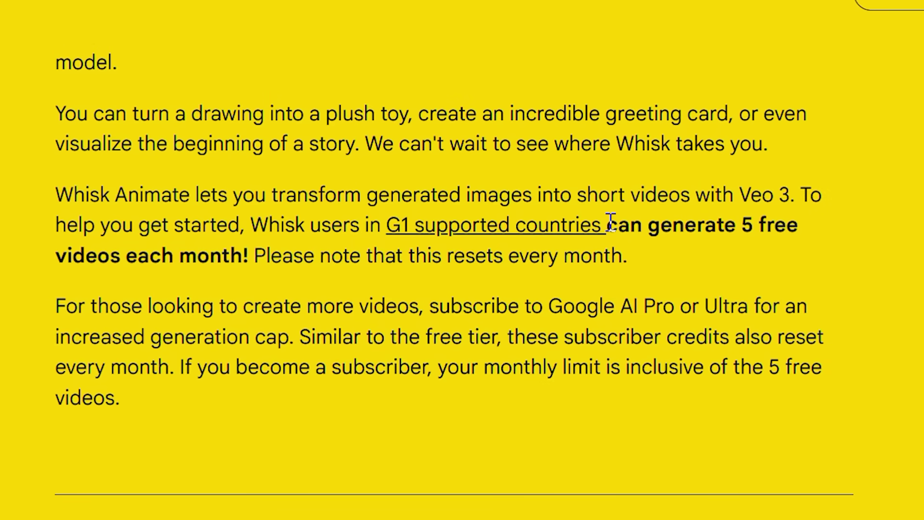
left_click_drag(607, 225, 702, 268)
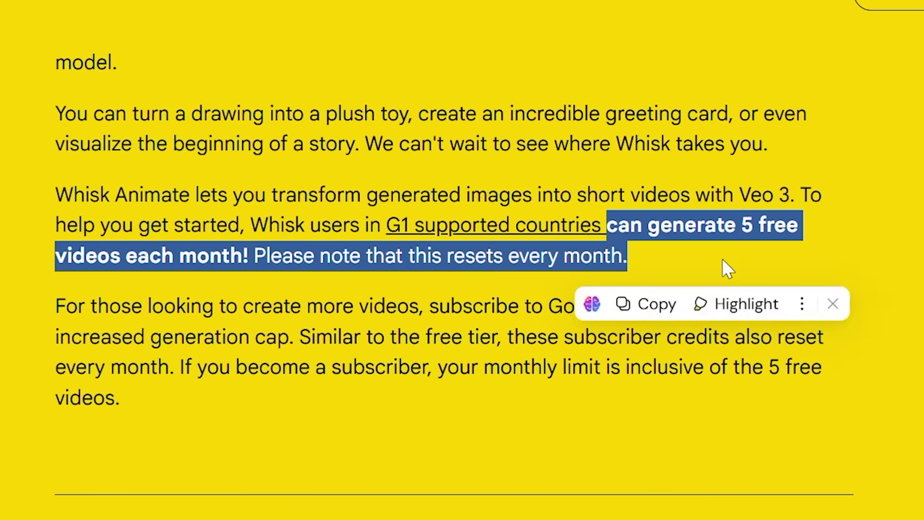
left_click(722, 259)
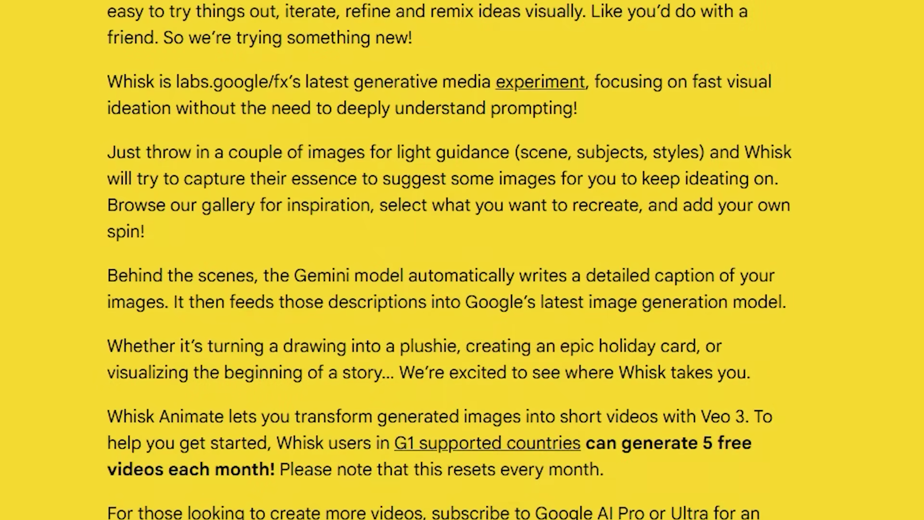
scroll(619, 336, "down", 6)
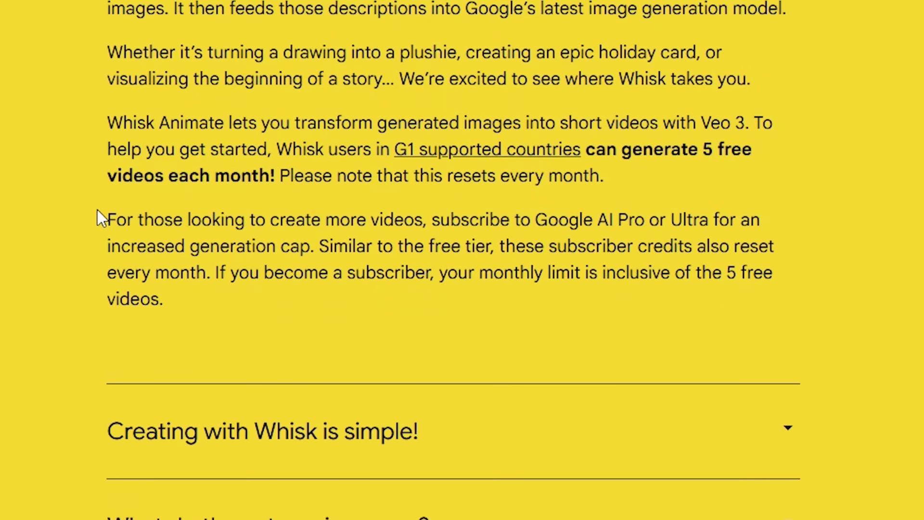
left_click_drag(97, 212, 423, 293)
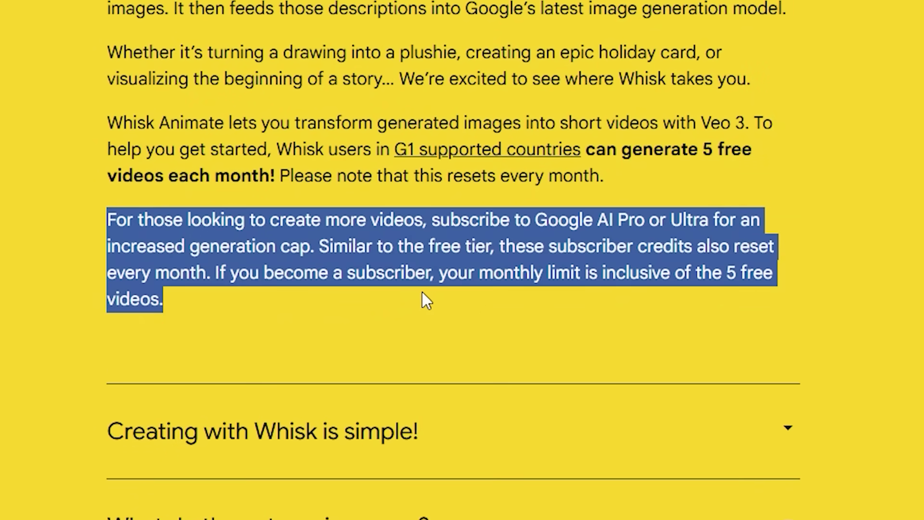